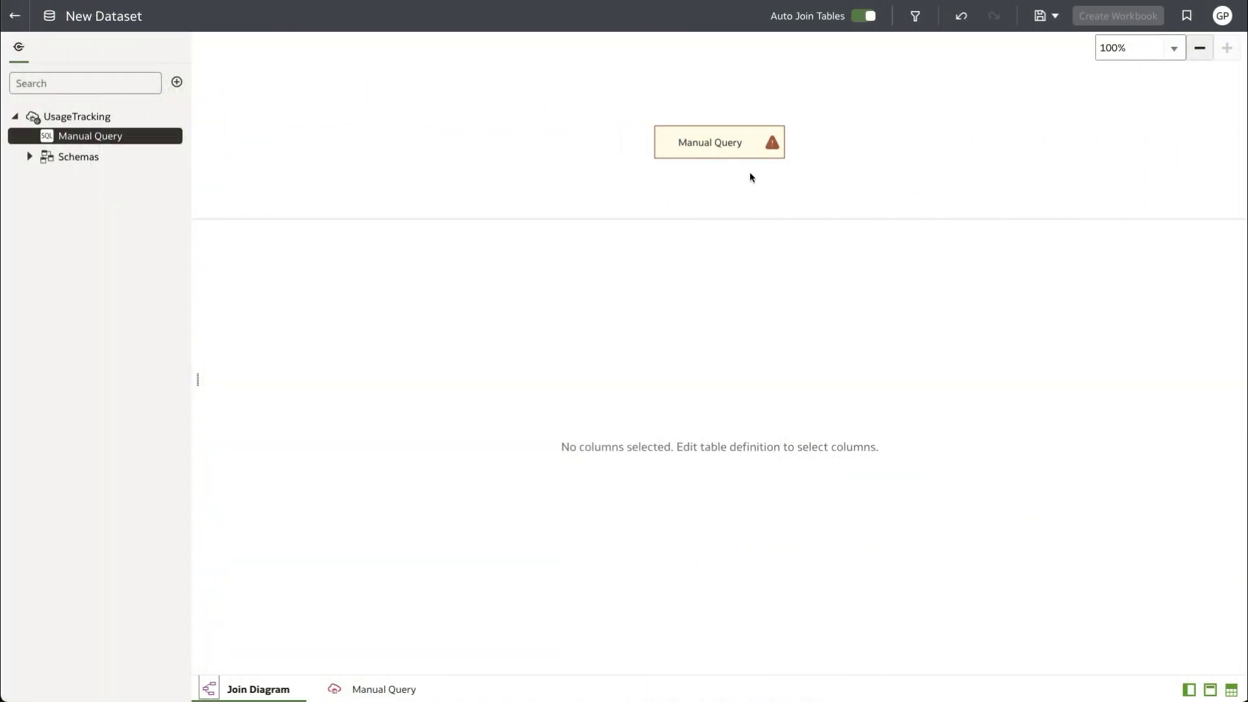
Define the Manual Query as a SQL select on USAGE_TRACKING.LOGICAL_QUERIES and preview its rows.
right_click(725, 147)
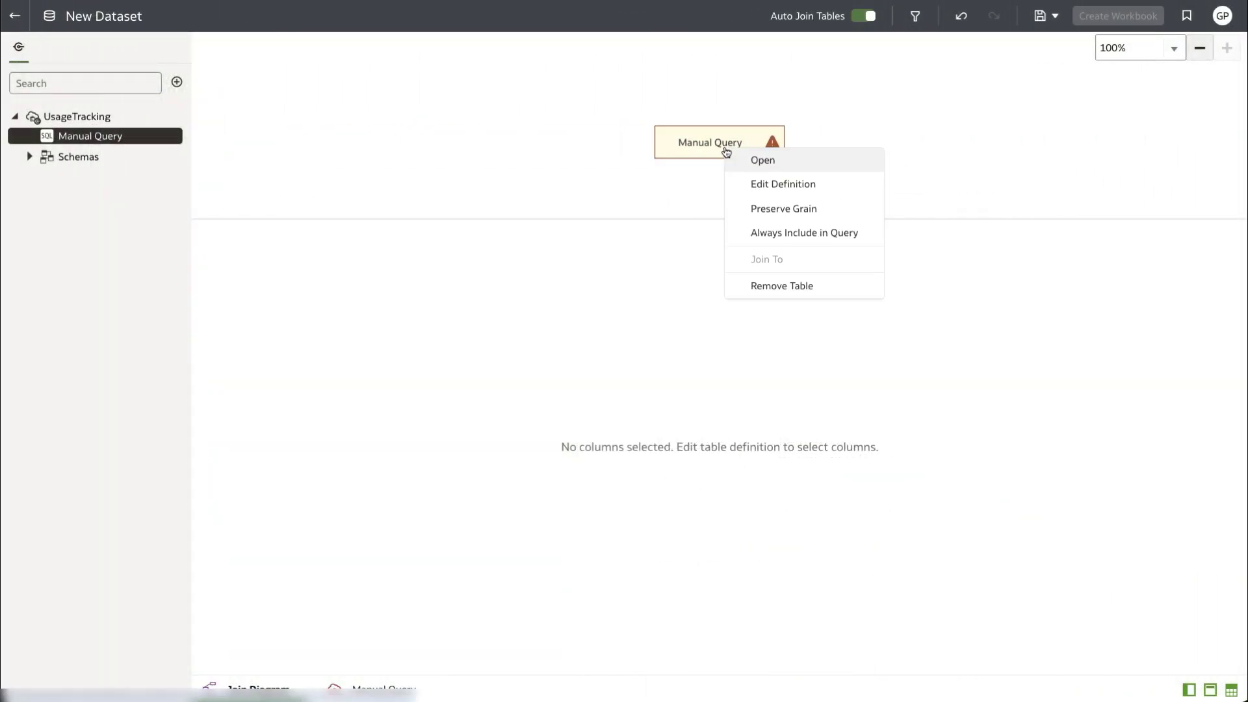
click(738, 187)
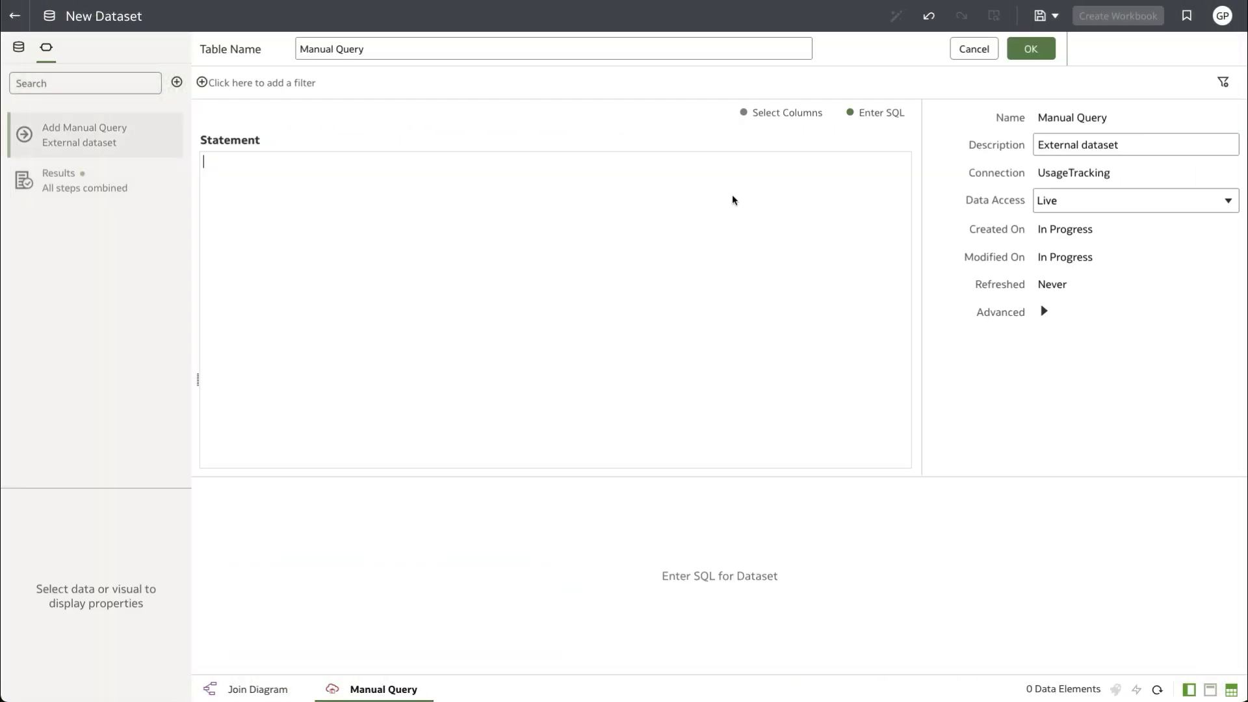
text(select USER_NAME, REPOSITORY_NAME, SUBJECT_AREA_NAME, NODE_ID, START_TS, START_DT, START_HOUR_MIN, END_TS, END_DT, END_HOUR_MIN, QUERY_TEXT, QUERY_BLOB, QUERY_KEY, SUCCESS_FLG, ROW_COUNT, TOTAL_TIME_SEC, COMPILE_TIME_SEC, NUM_DB_QUERY, CUM_DB_TIME_SEC, CUM_NUM_DB_ROW, CACHE_IND_FLG, QUERY_SRC_CD, SAW_SRC_PATH, SAW_DASHBOARD, SAW_DASHBOARD_PG, PRESENTATION_NAME, ERROR_TEXT, IMPERSONATOR_USER_NAME, NUM_CACHE_INSERTED, NUM_CACHE_HITS, ID, ECID, TENANT_ID, SERVICE_NAME, SESSION_ID, HASH_ID, TOTAL_TEMP_KB, RESP_TIME_SEC from USAGE_TRACKING.LOGICAL_QUERIES)
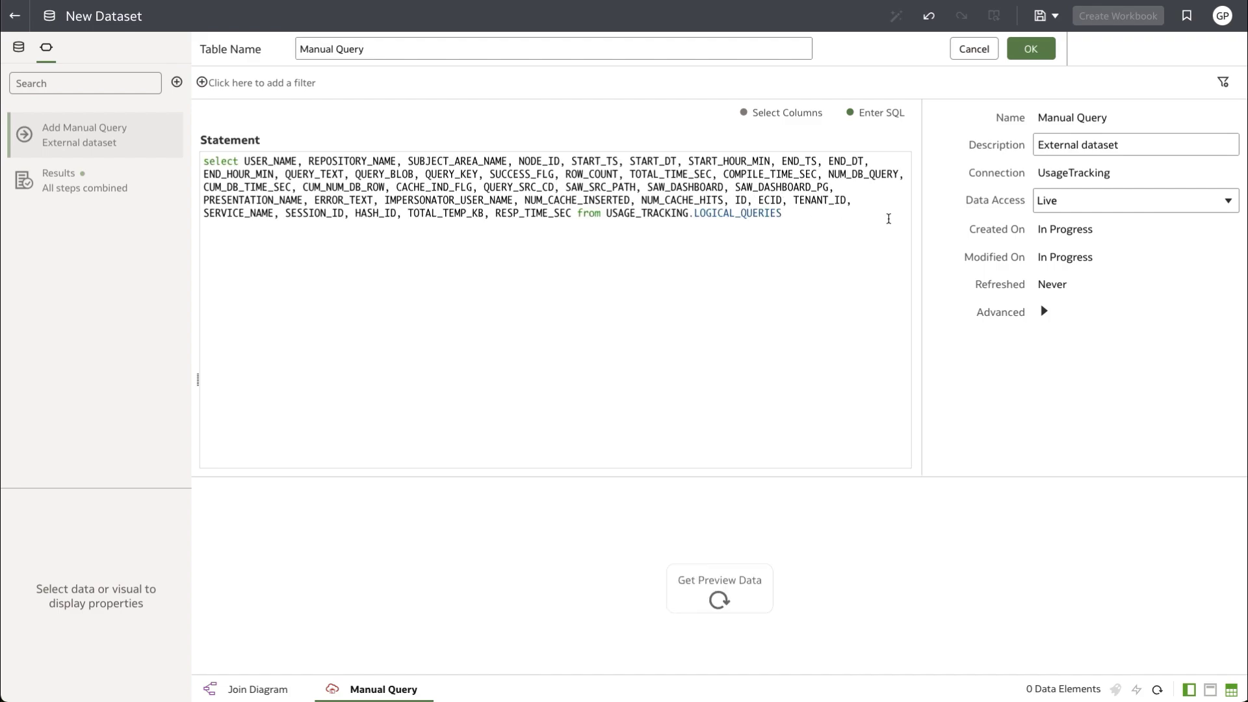
drag(923, 215, 764, 204)
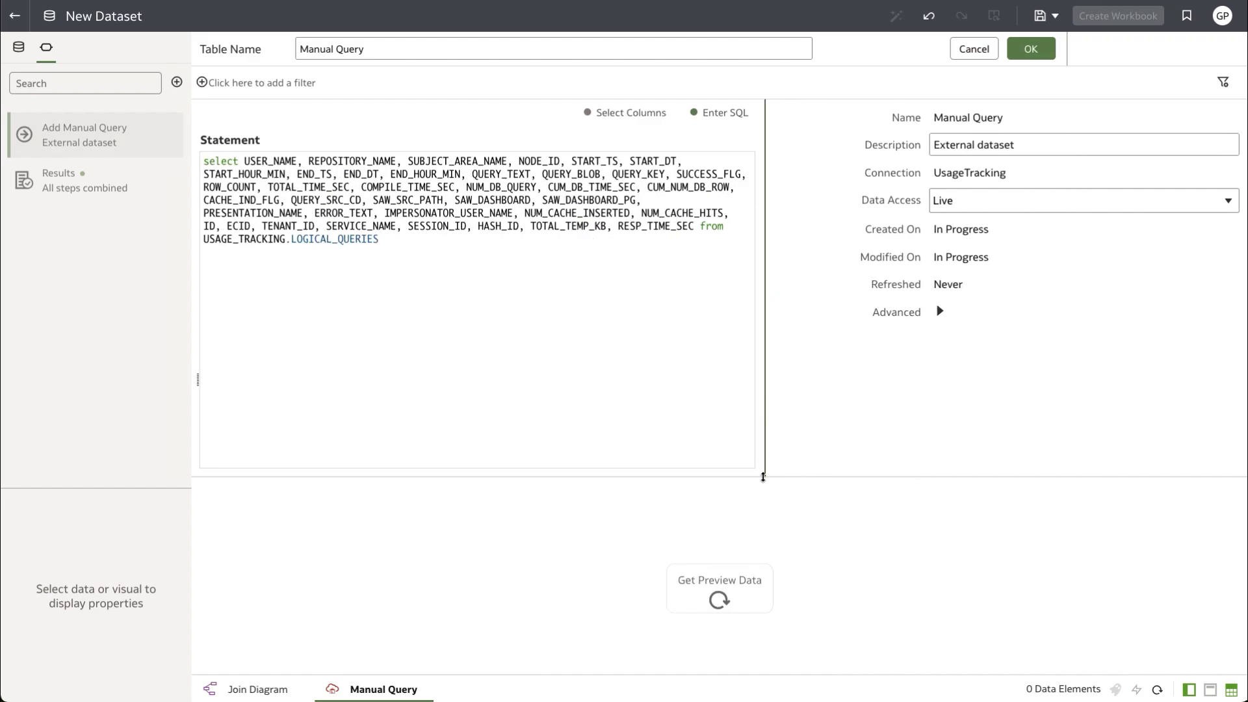
click(726, 598)
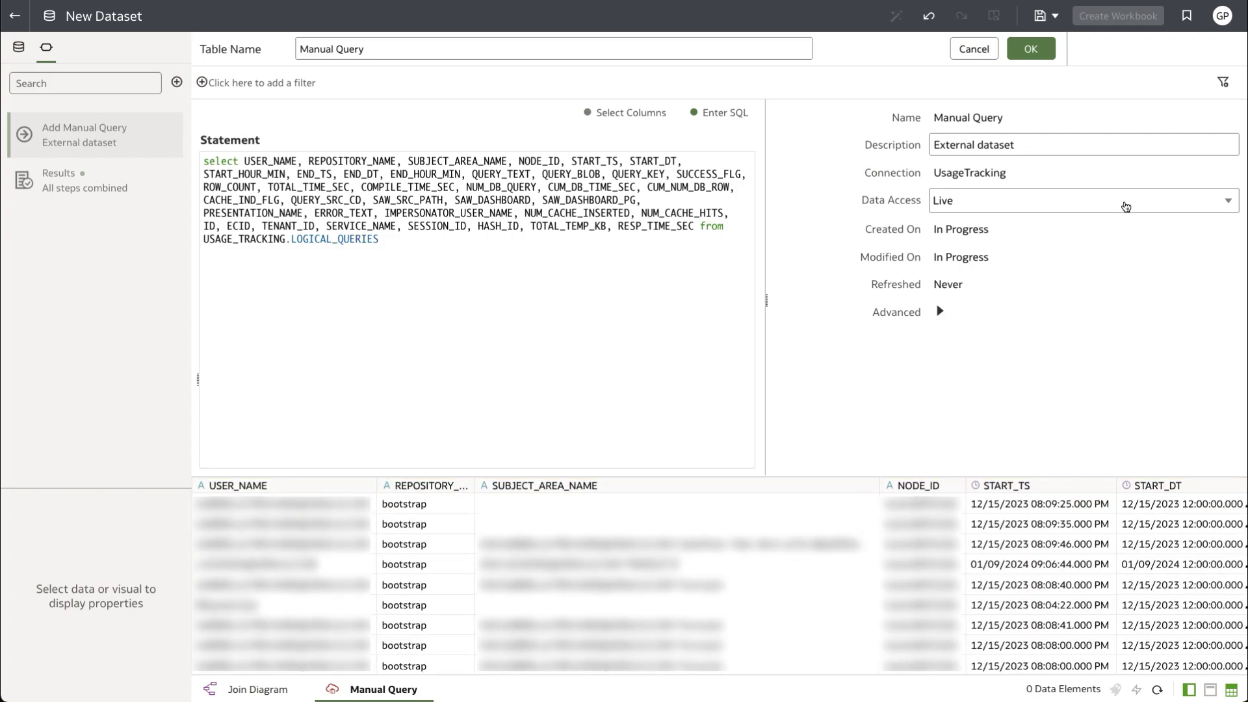
Switch the Manual Query's data access from Live to Automatic Caching.
click(1126, 207)
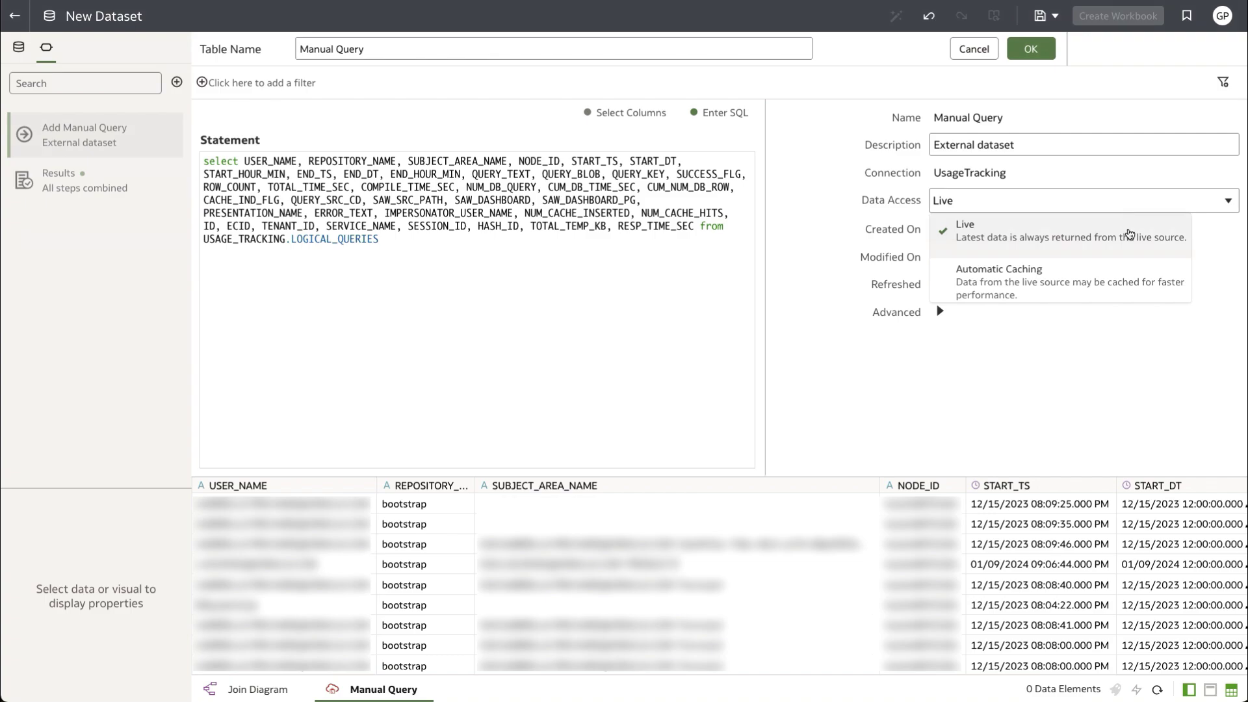
click(1131, 283)
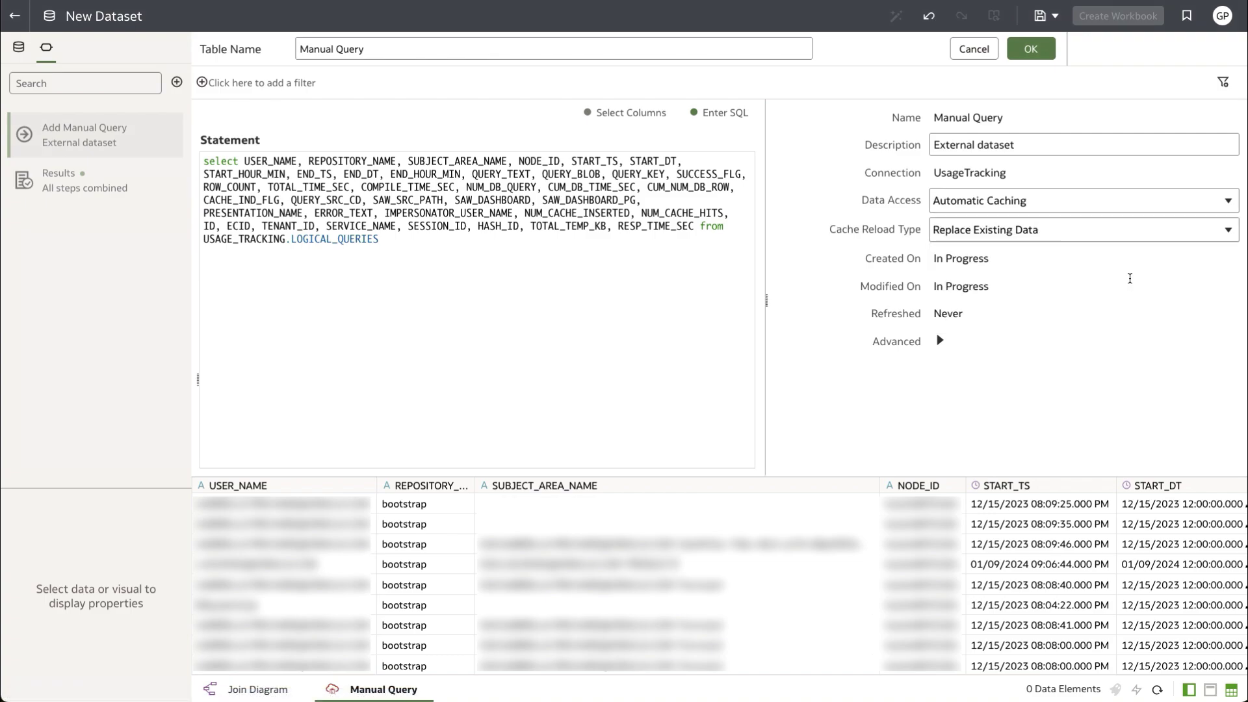
click(1160, 236)
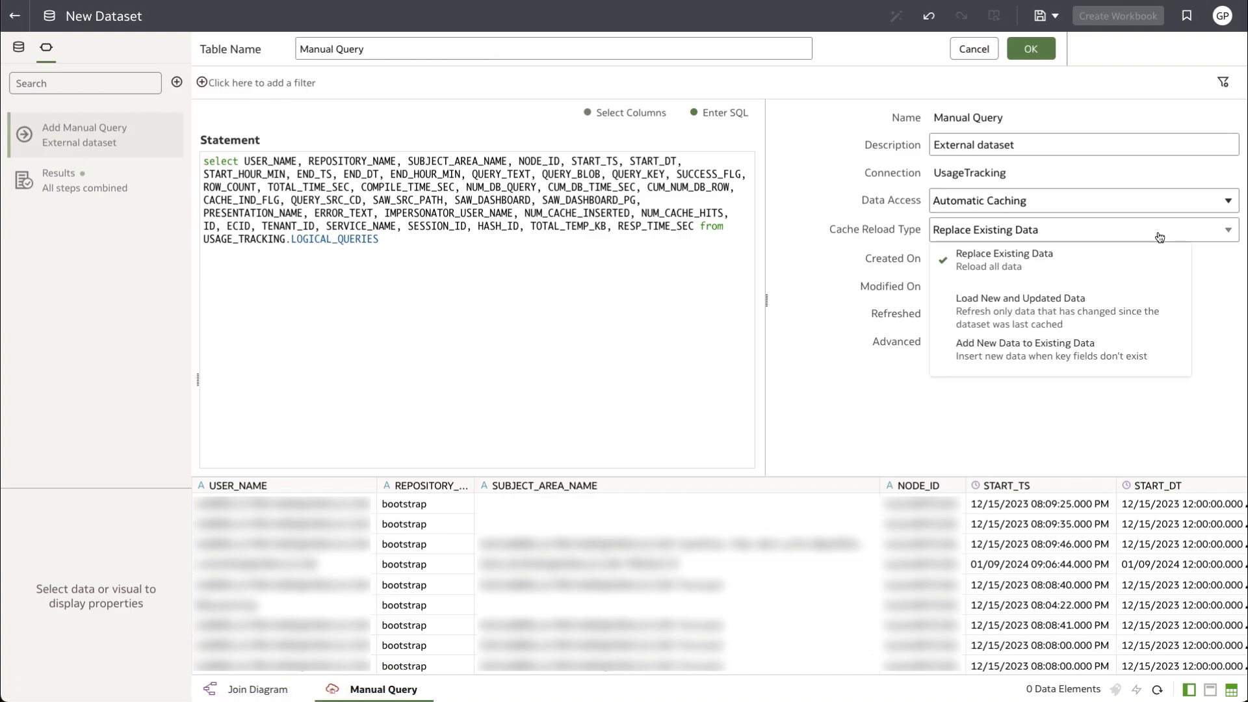
Set cache reload type to Add New Data to Existing Data with ID as the user key column.
click(1170, 355)
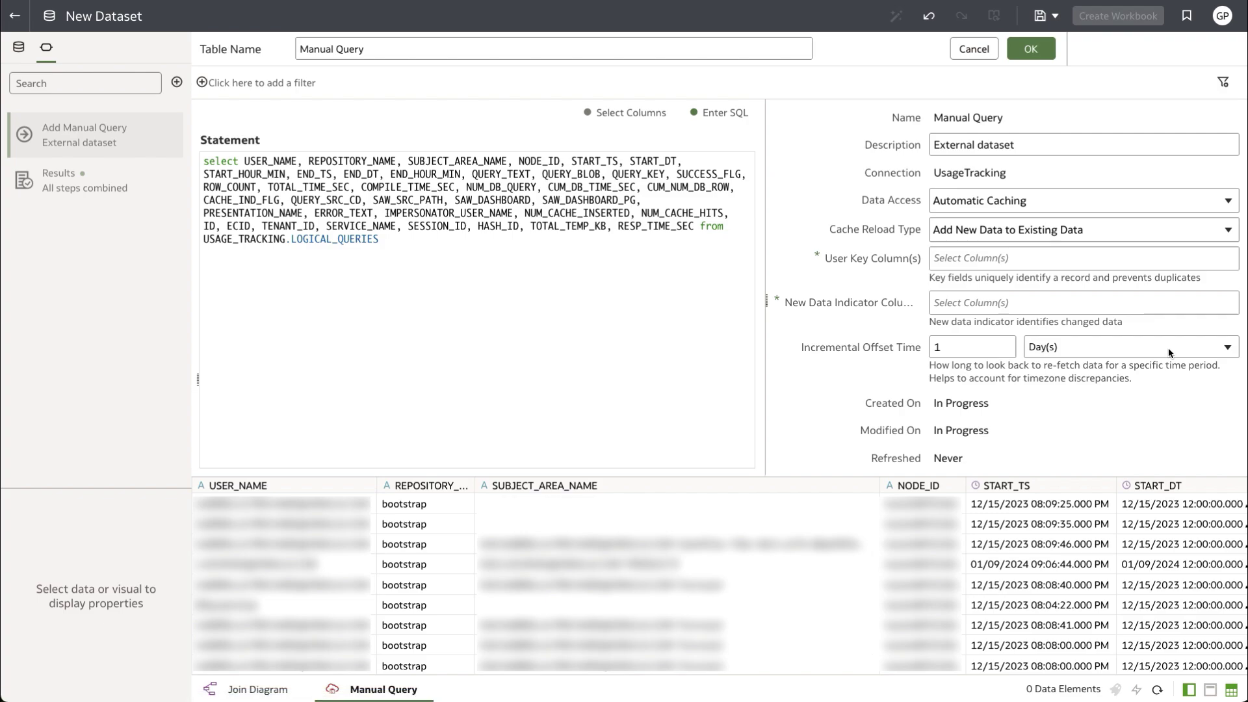
click(1072, 262)
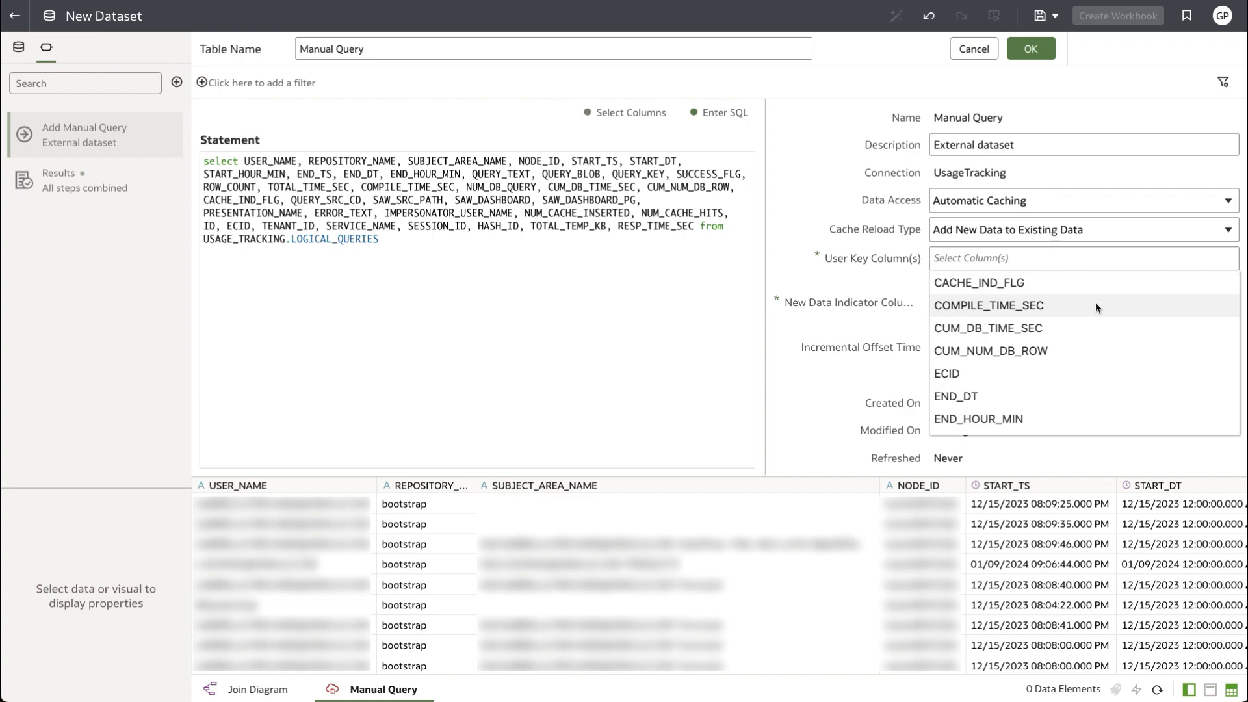
scroll(1094, 304, down, 3)
scroll(1095, 302, down, 2)
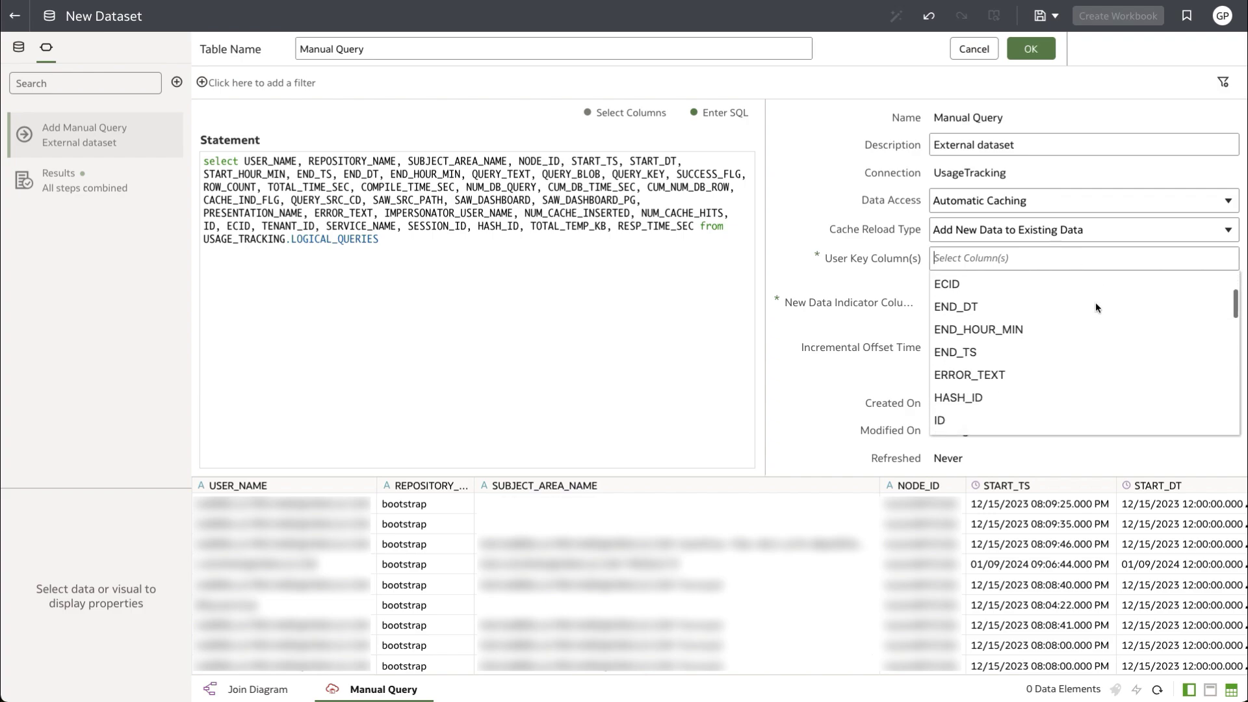
scroll(1094, 302, down, 2)
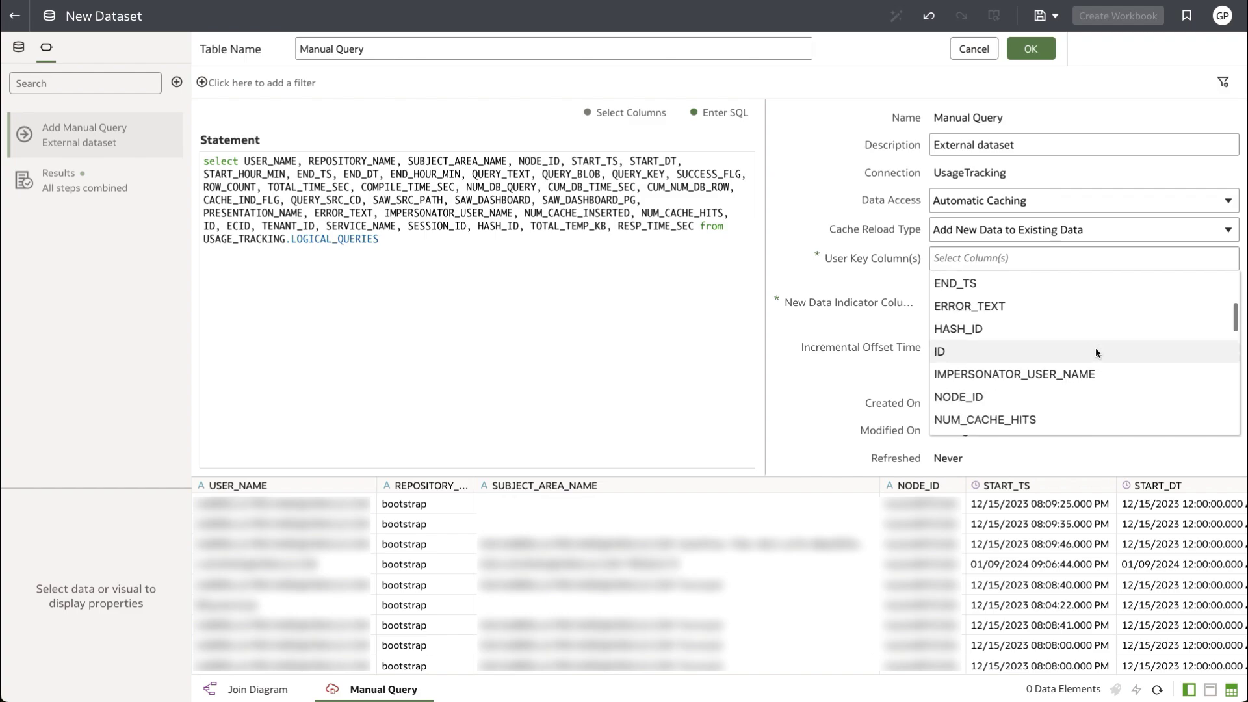
click(1098, 349)
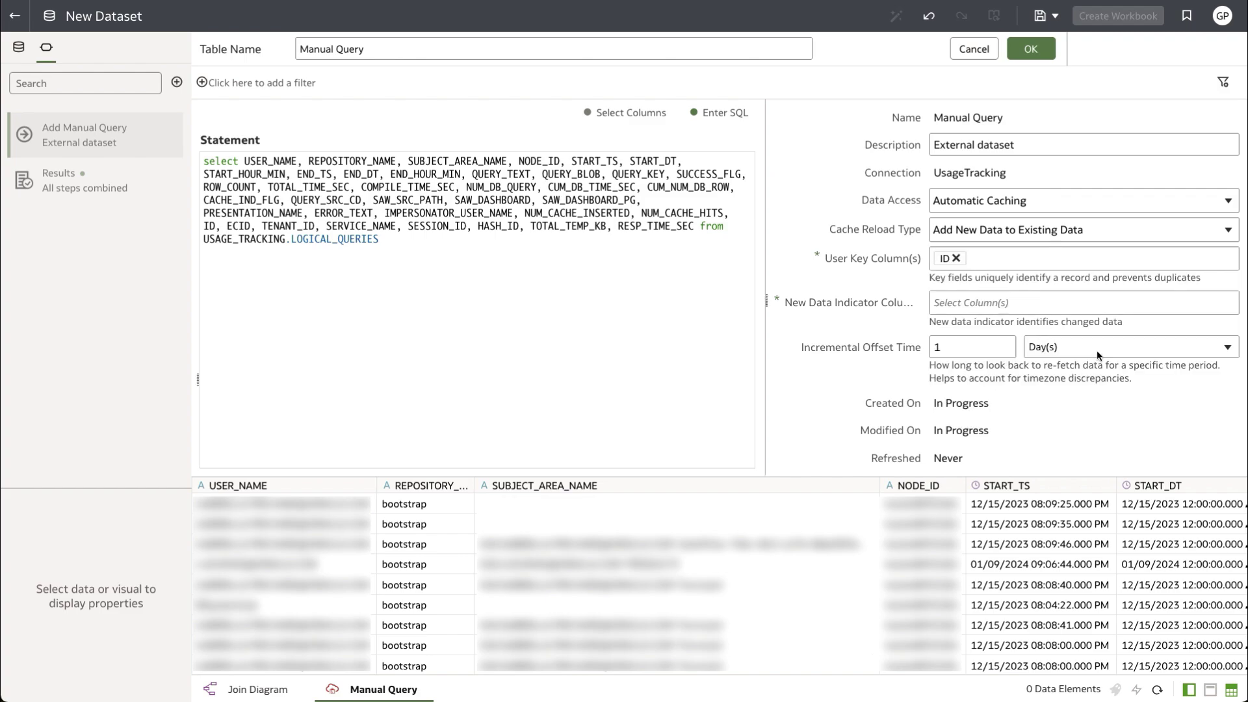
Use START_TS as the new data indicator with the offset unit in Hour(s).
click(1090, 302)
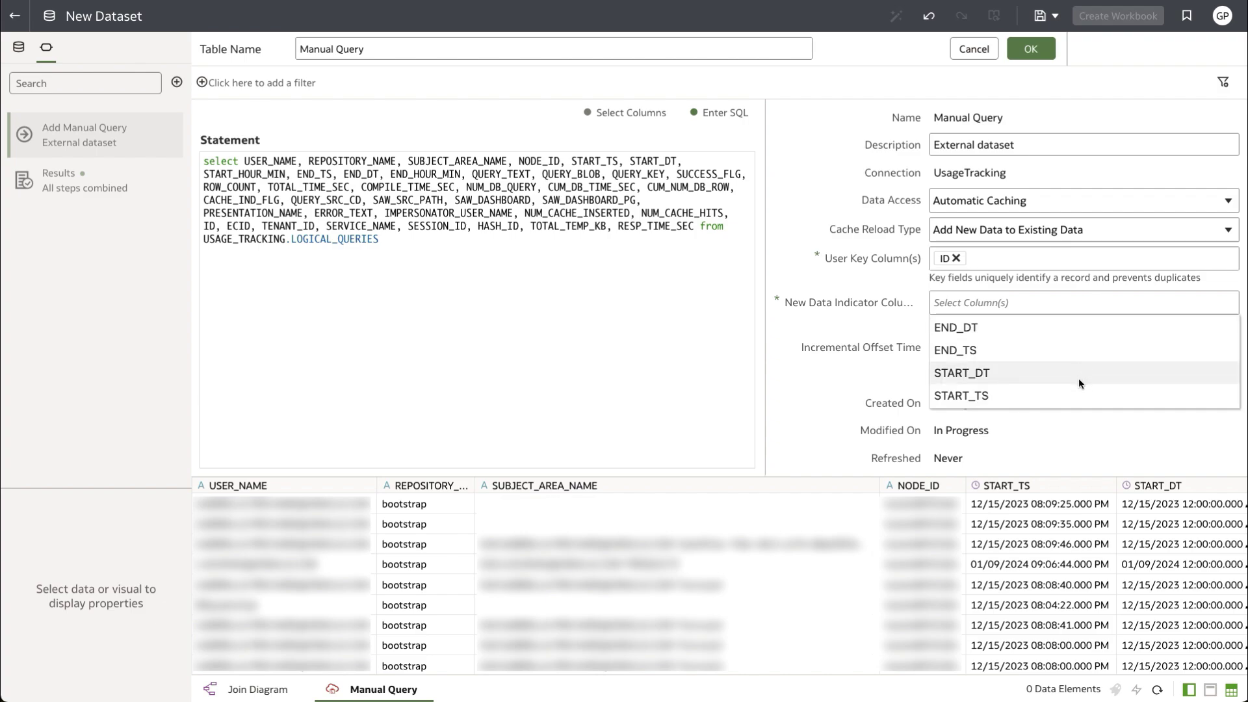
click(1079, 394)
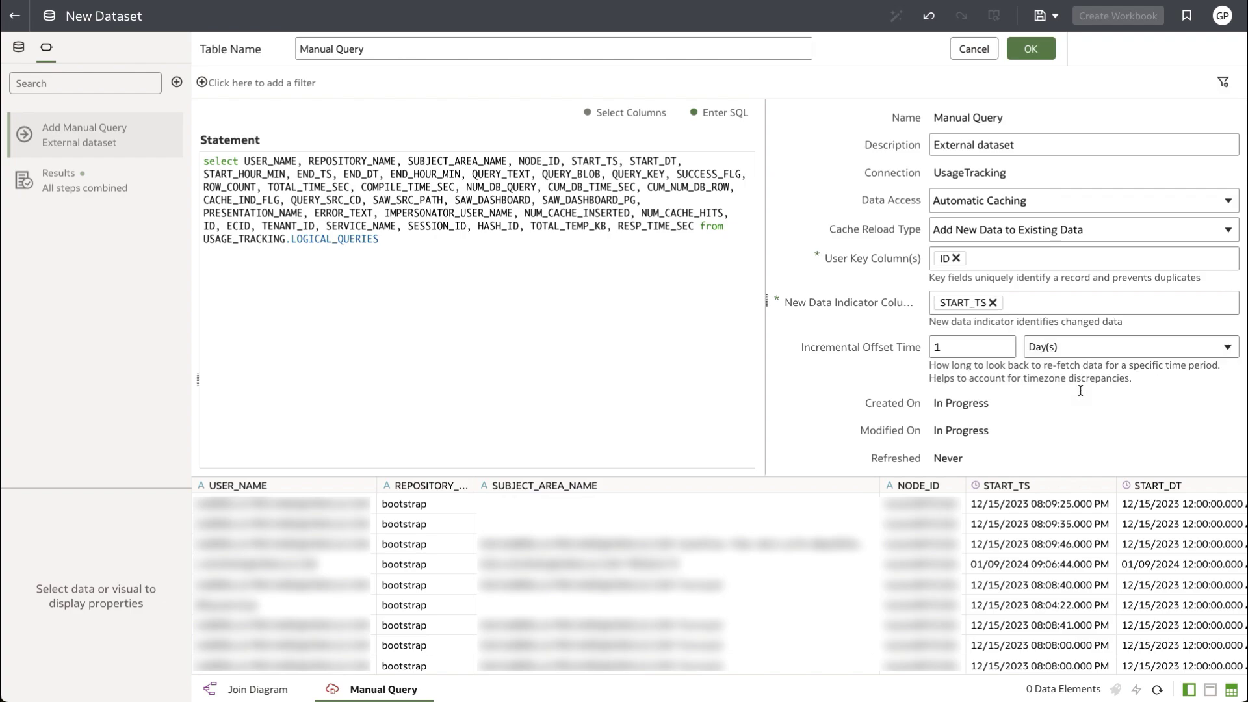
click(1098, 356)
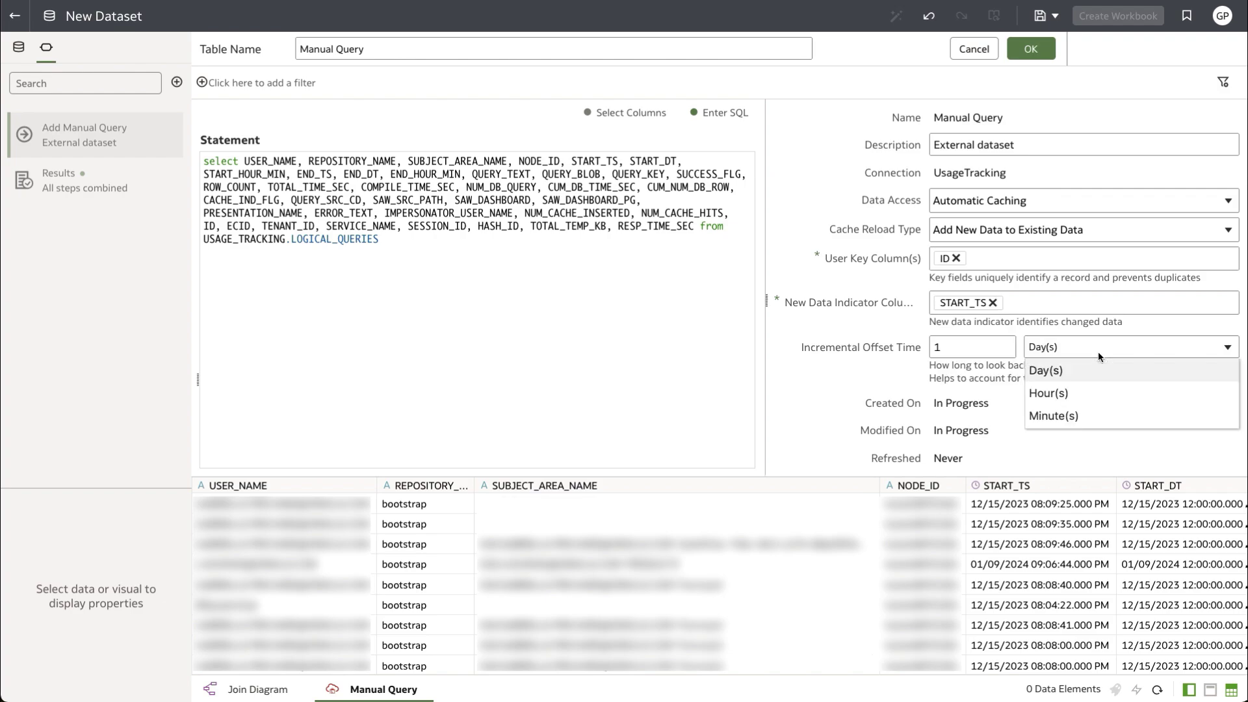
click(1097, 388)
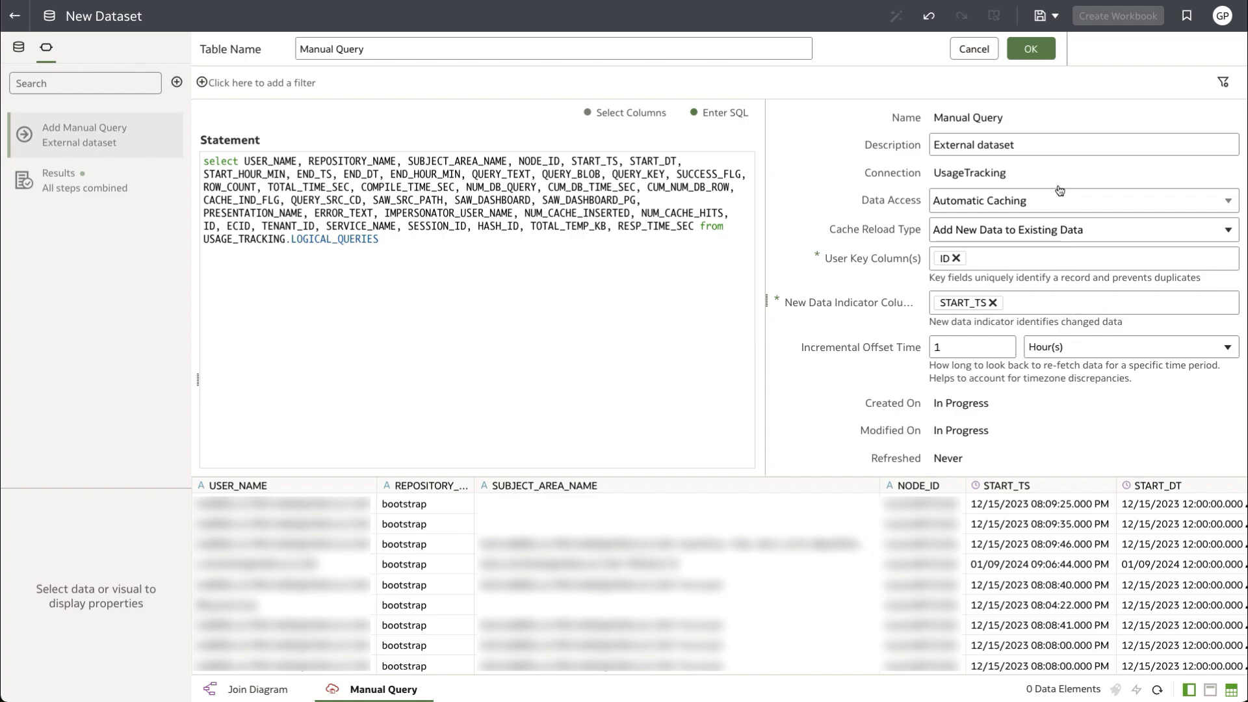
Save the query definition and rename the Manual Query source to Logical_Queries.
click(1032, 50)
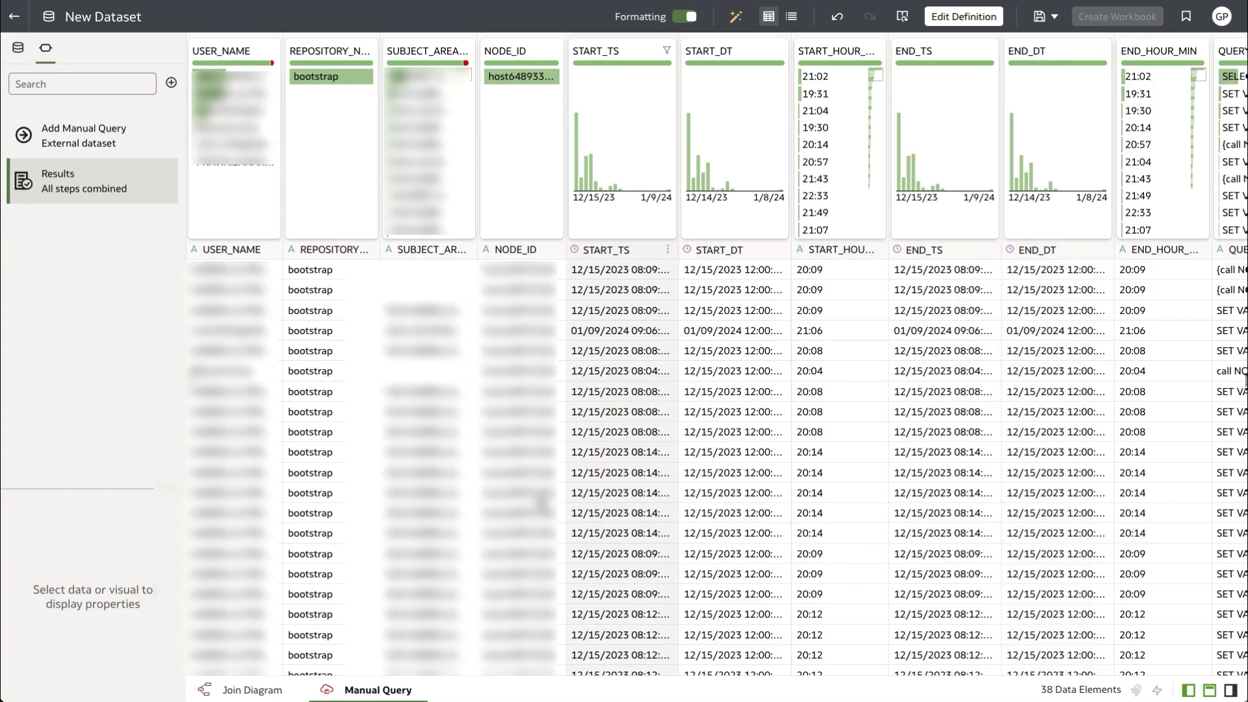
double_click(426, 688)
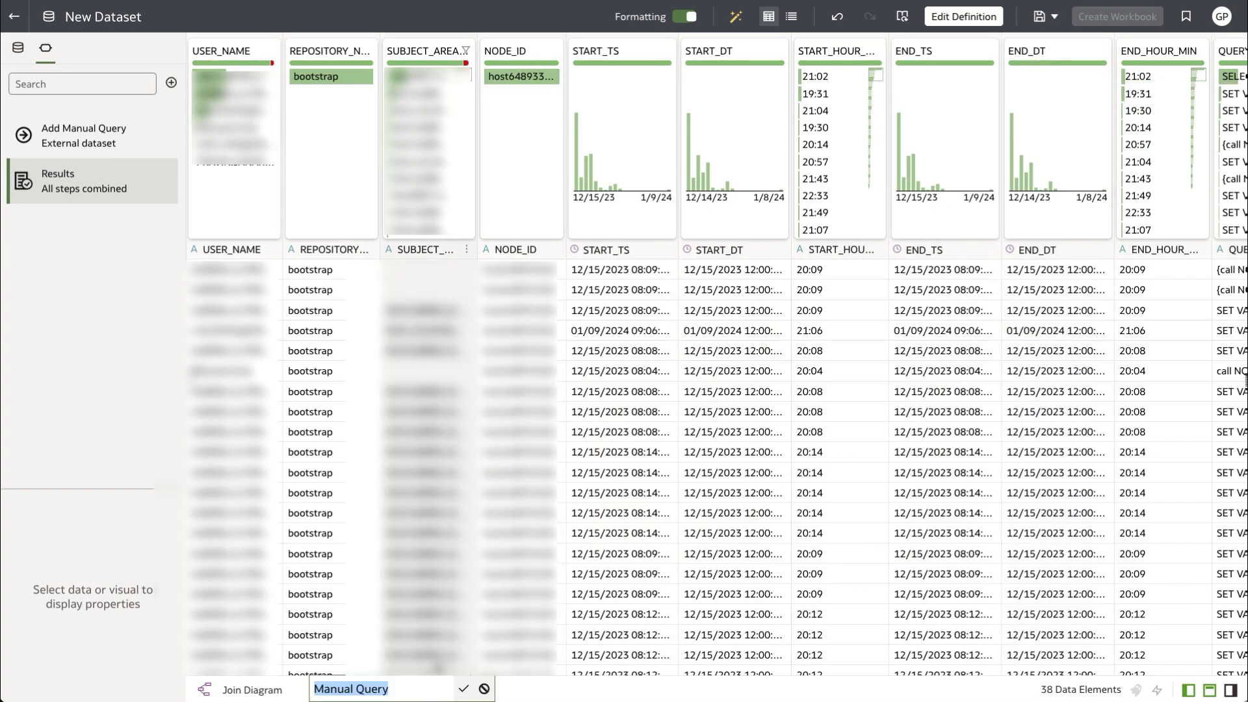
text(Logical_Queri)
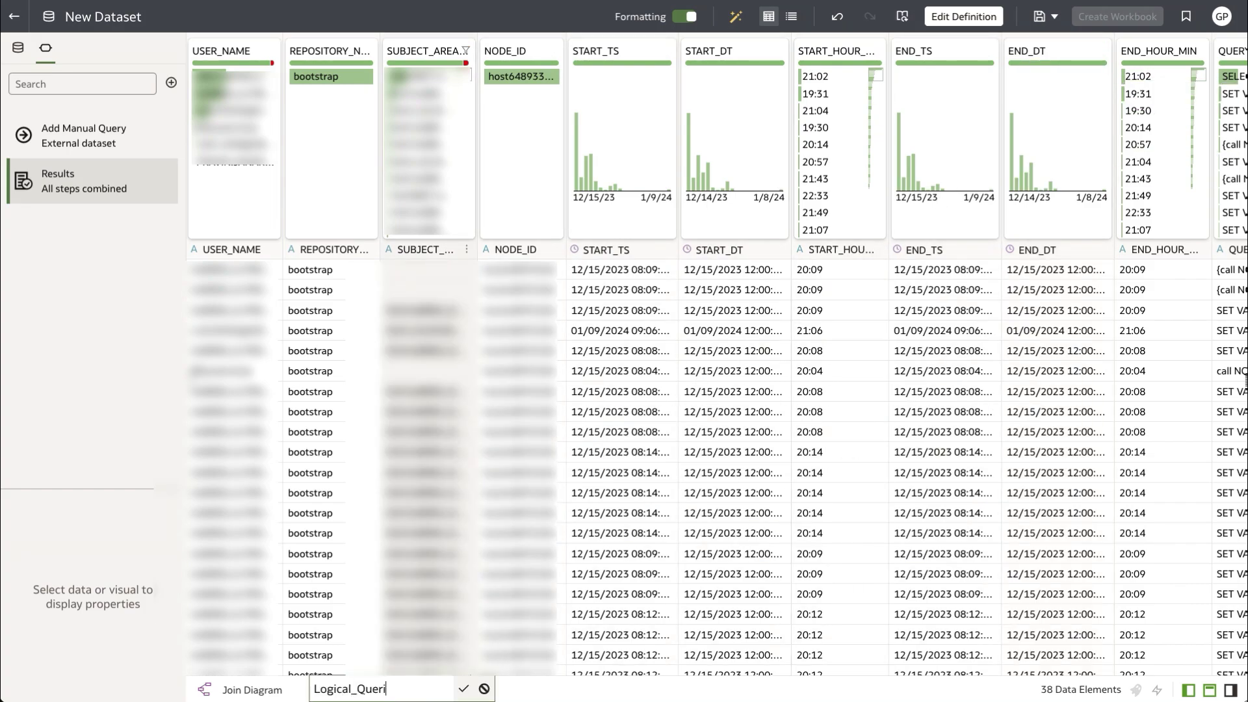
text(es)
click(464, 688)
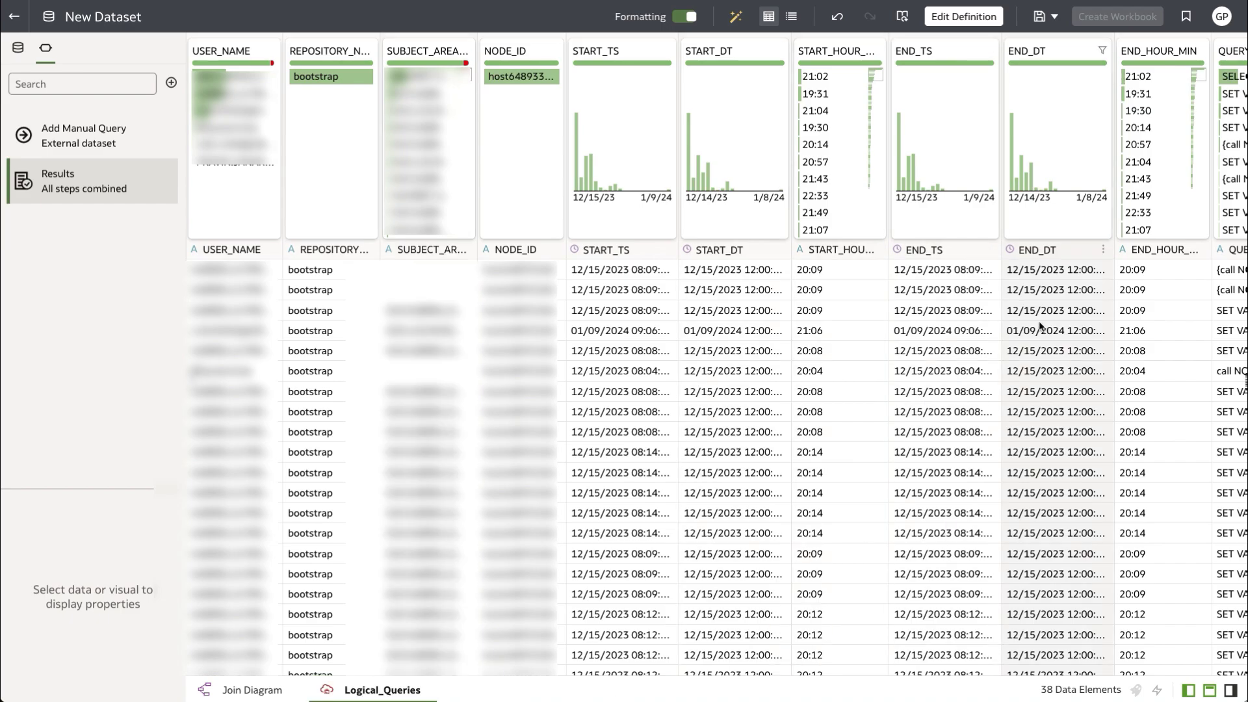
Save the dataset as UT-DEMO and return to the home page.
click(1043, 18)
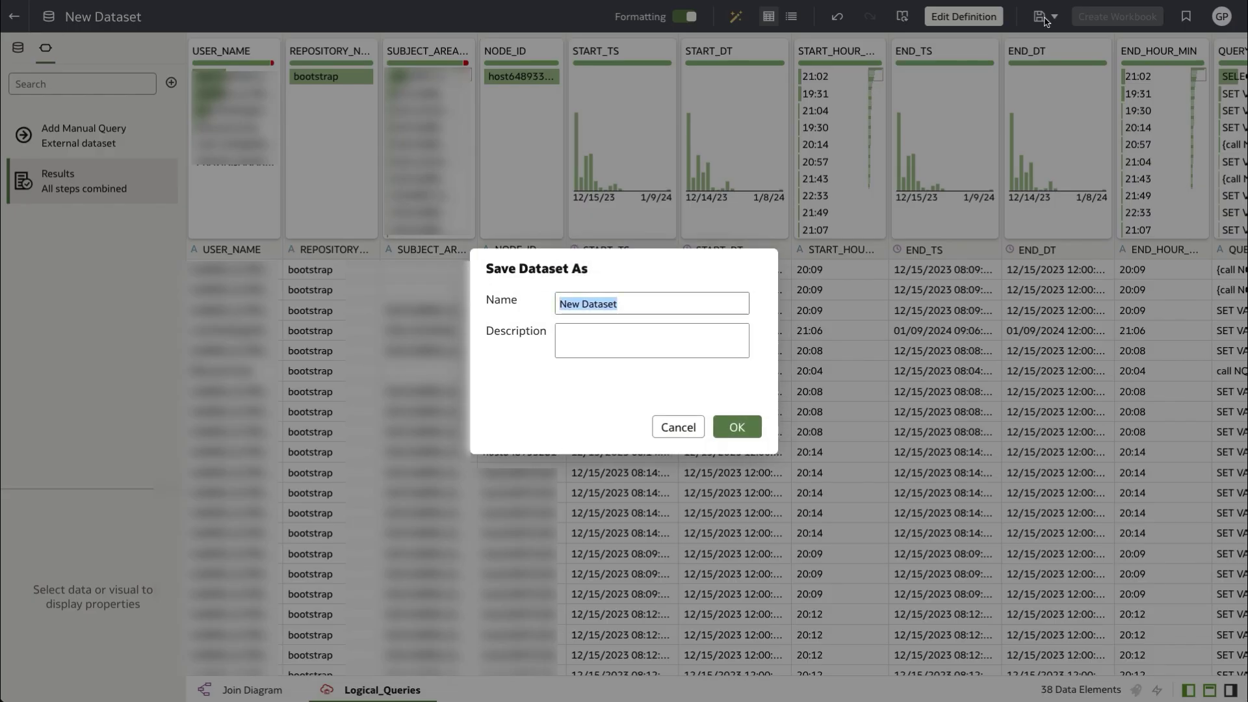
text(UT-DEMO)
click(736, 426)
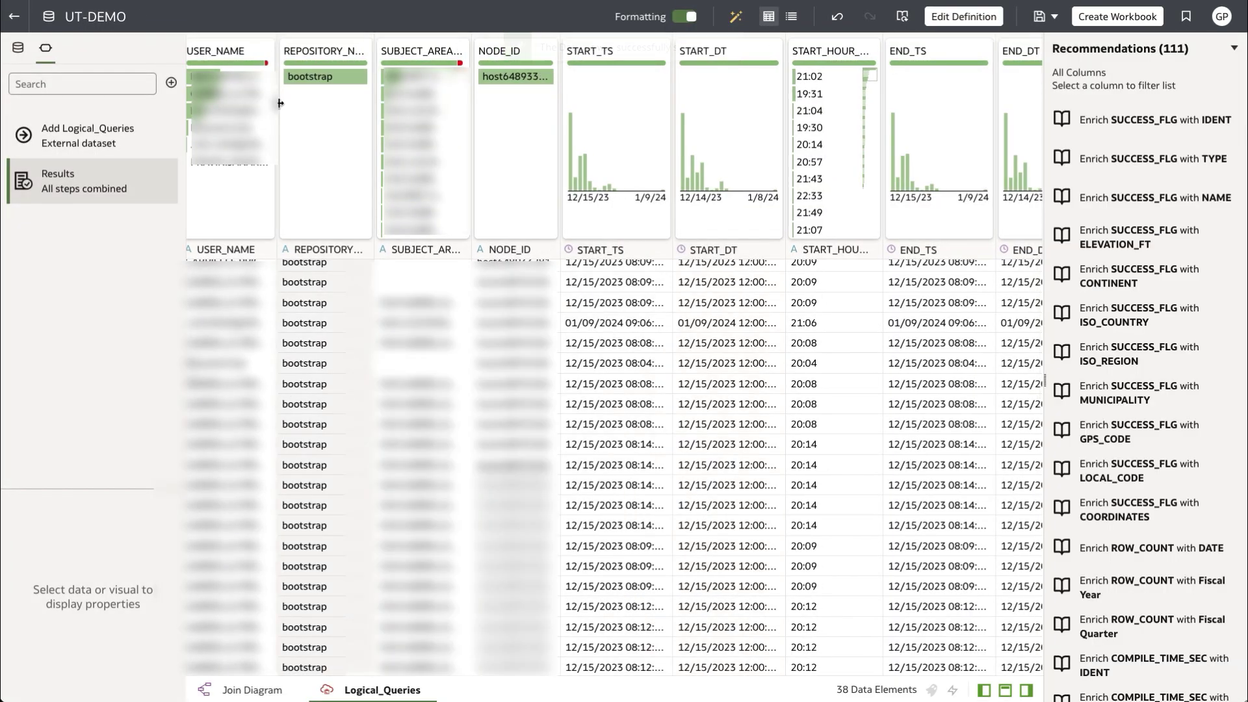
click(16, 17)
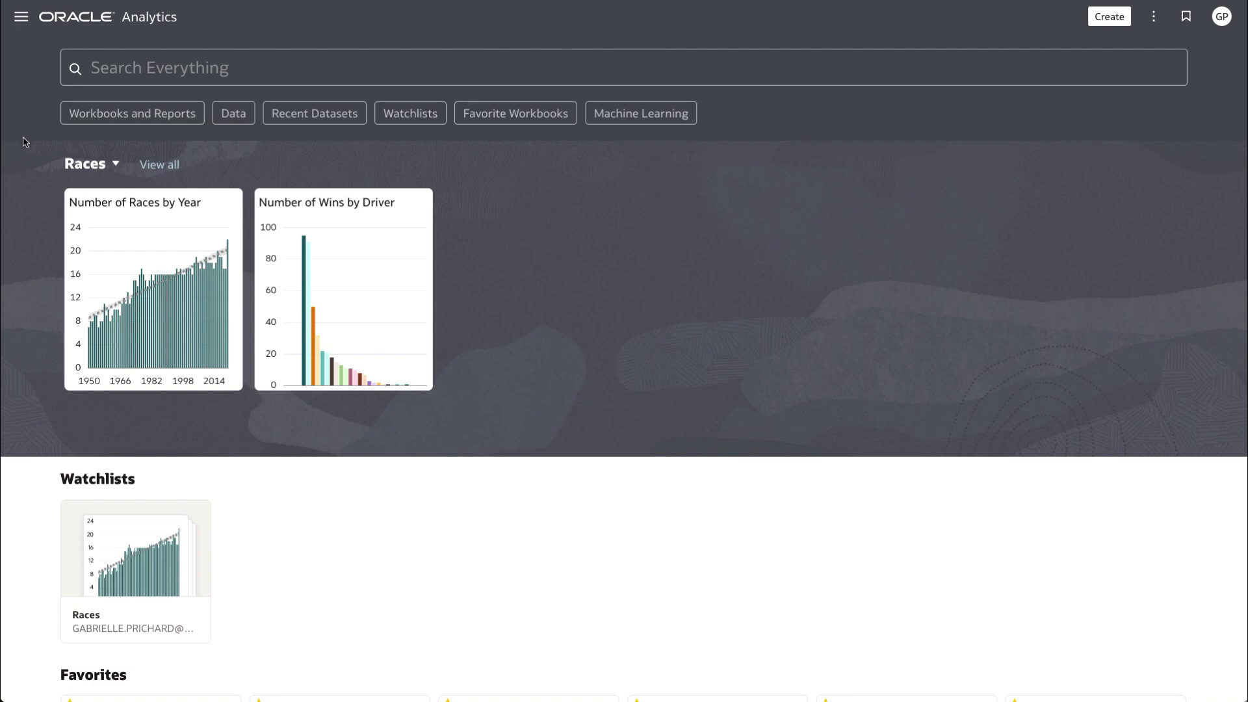
Open the Reload Data settings for the UT-DEMO dataset from Favorites.
scroll(273, 532, down, 2)
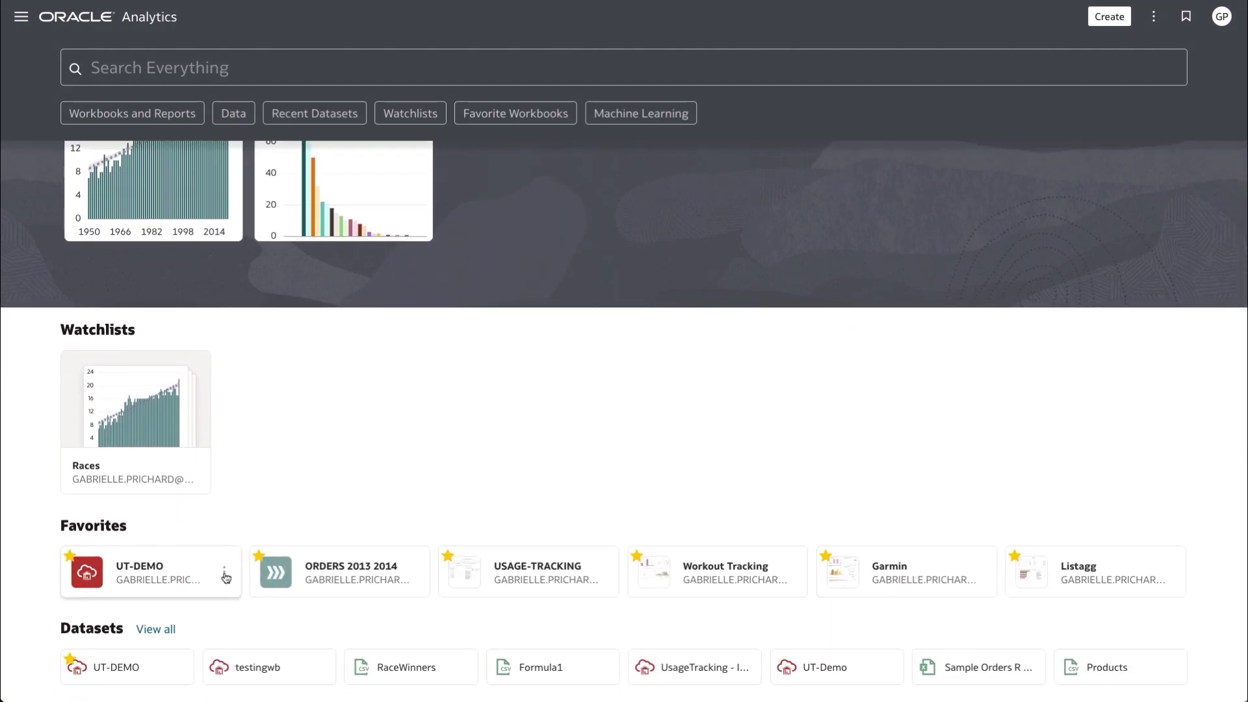
click(225, 575)
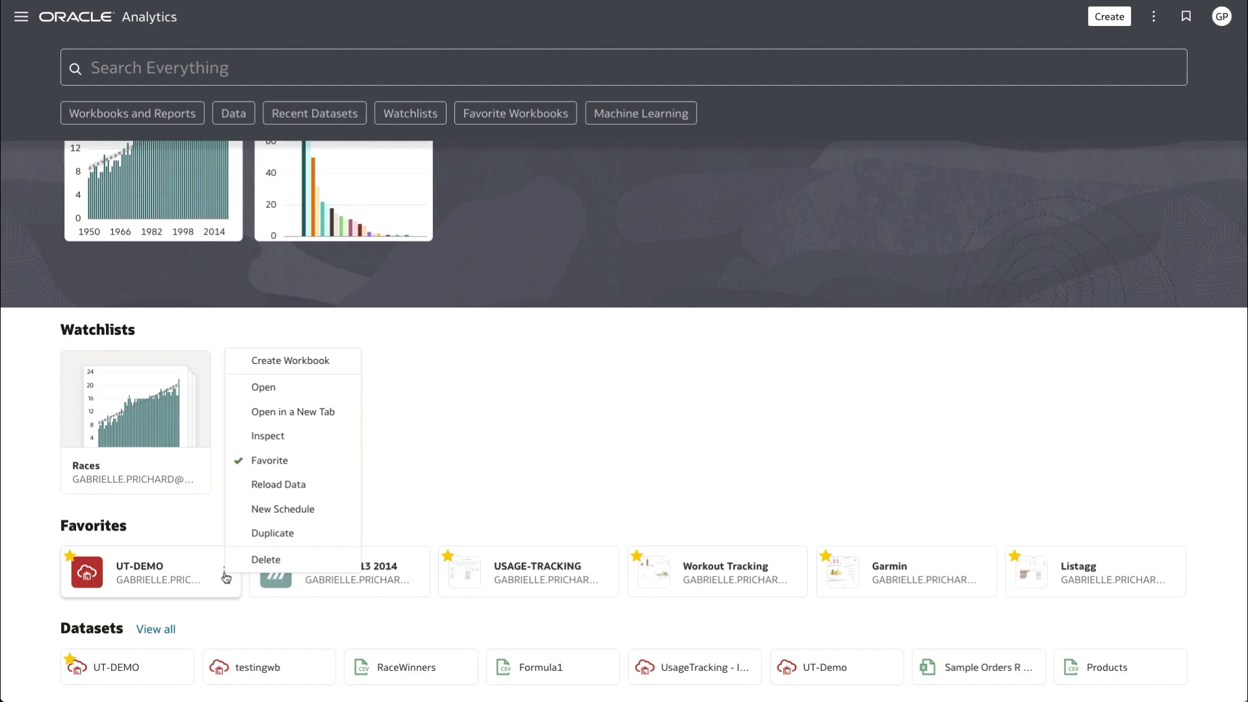
click(316, 485)
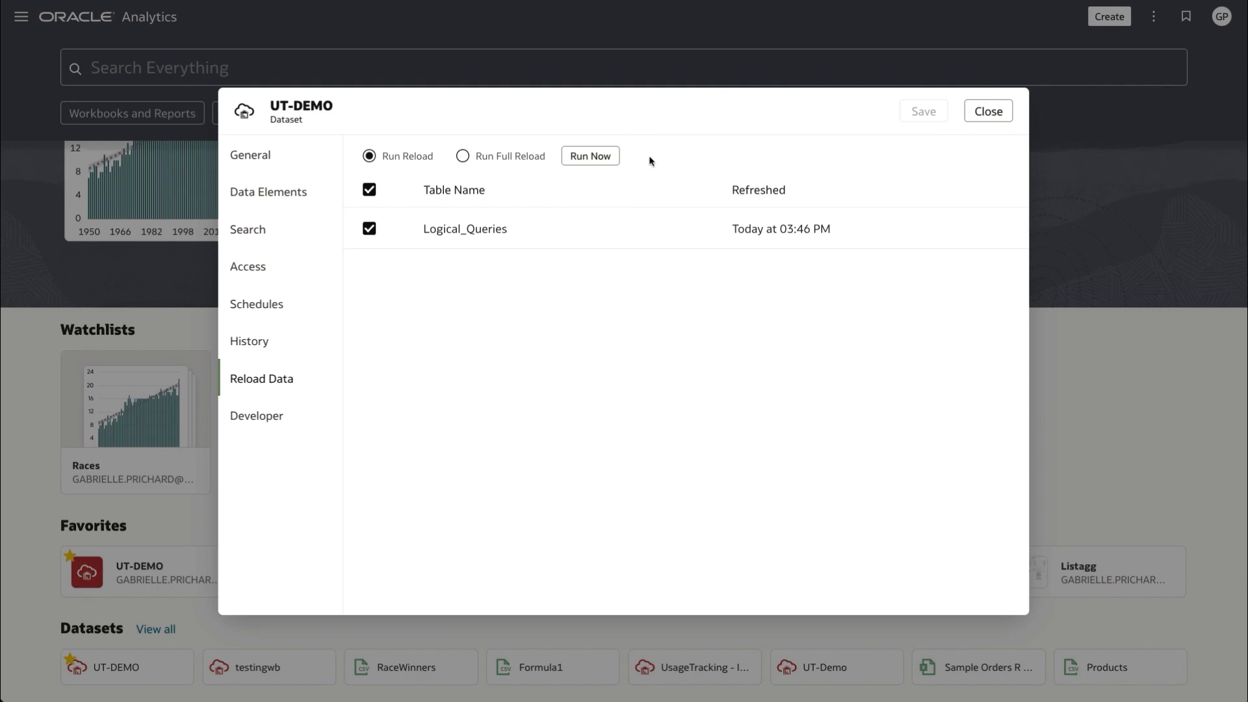
Run the UT-DEMO incremental reload now and dismiss the queued-reload message.
click(604, 161)
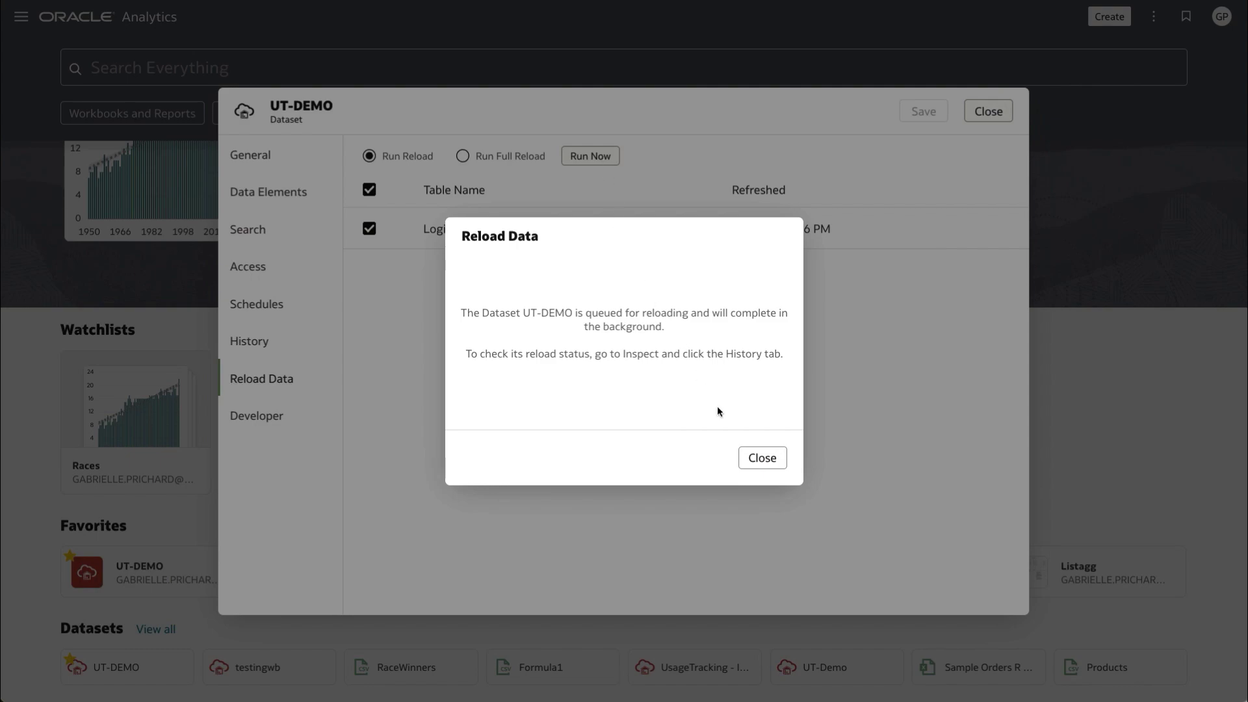
click(751, 457)
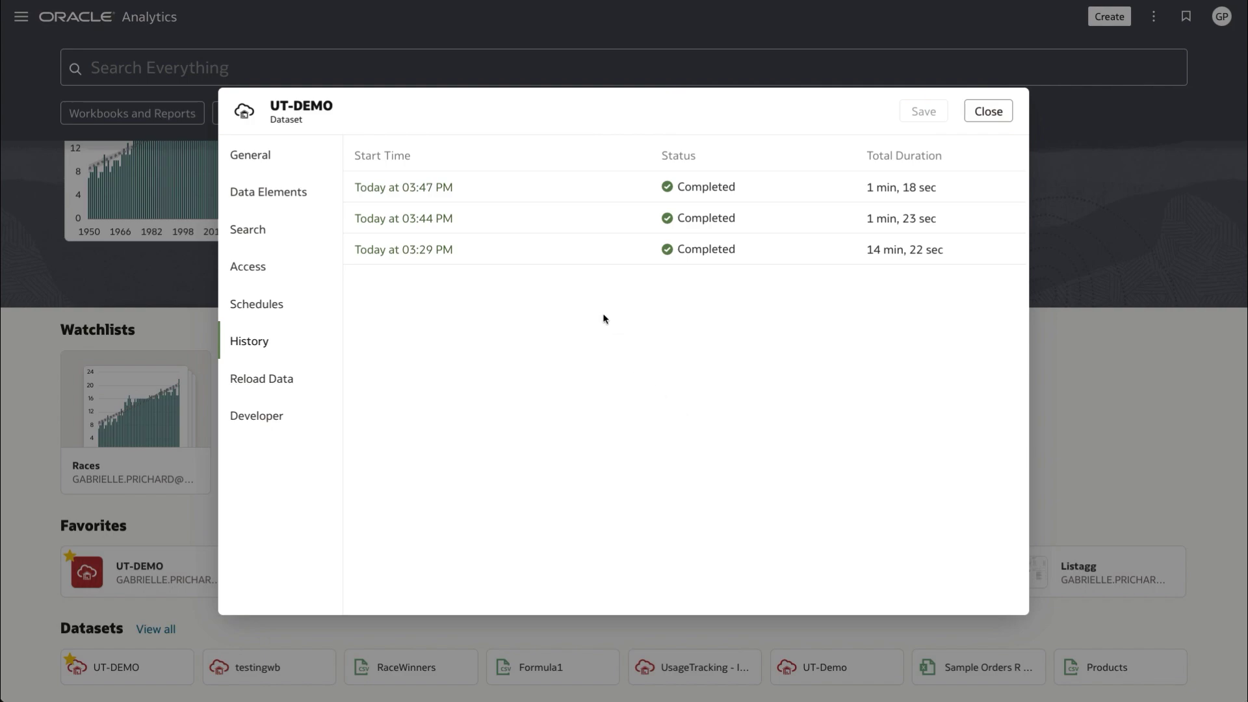
Check the 03:29 PM job, then the 03:47 PM job's task details: 9 of 44 rows refreshed.
click(916, 263)
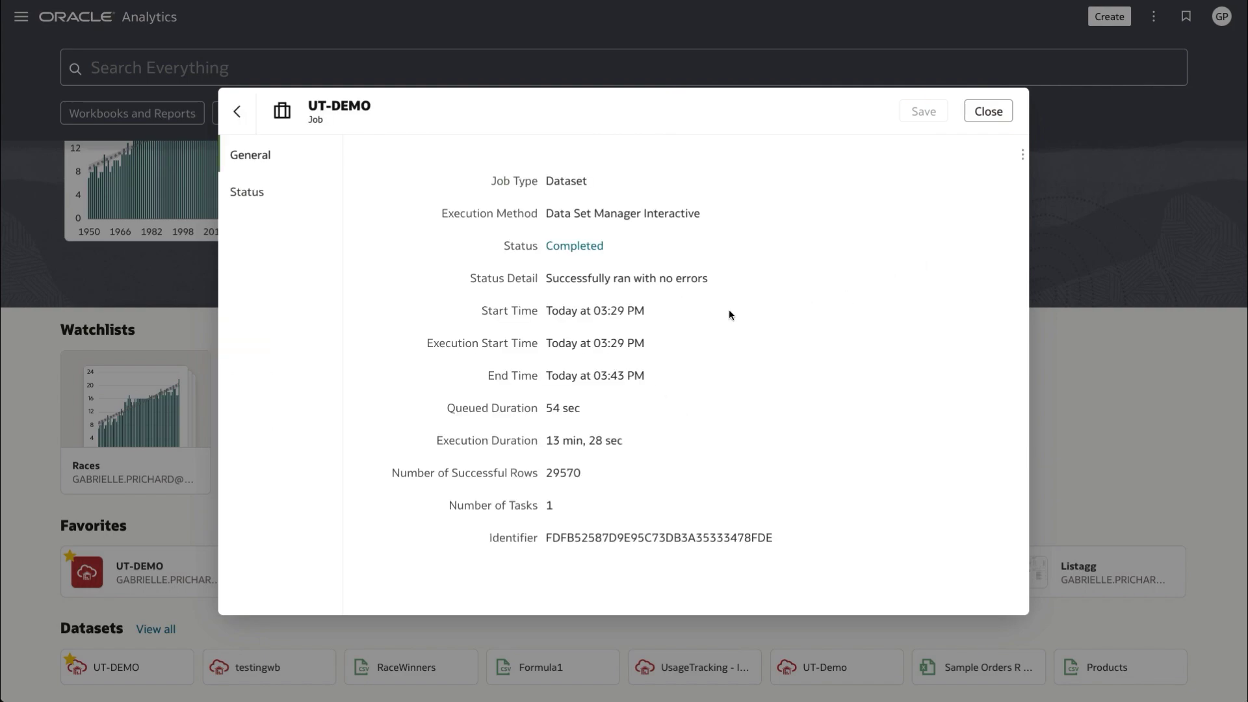
click(267, 194)
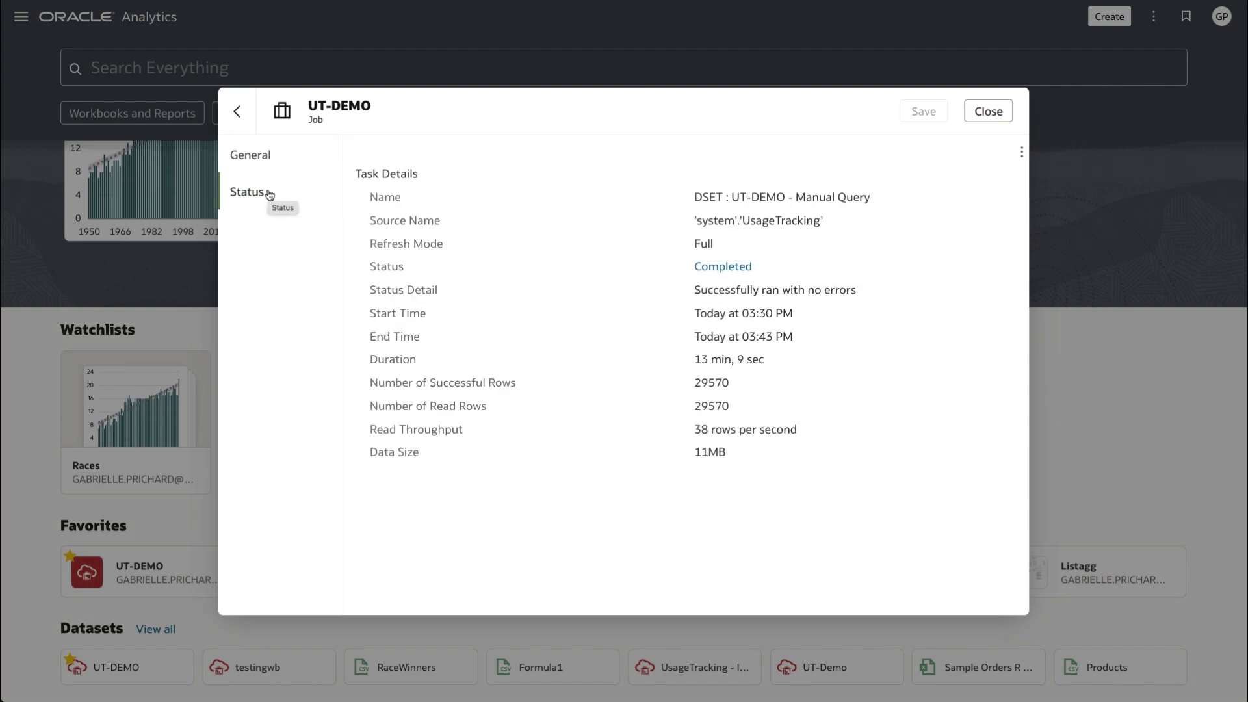
click(238, 111)
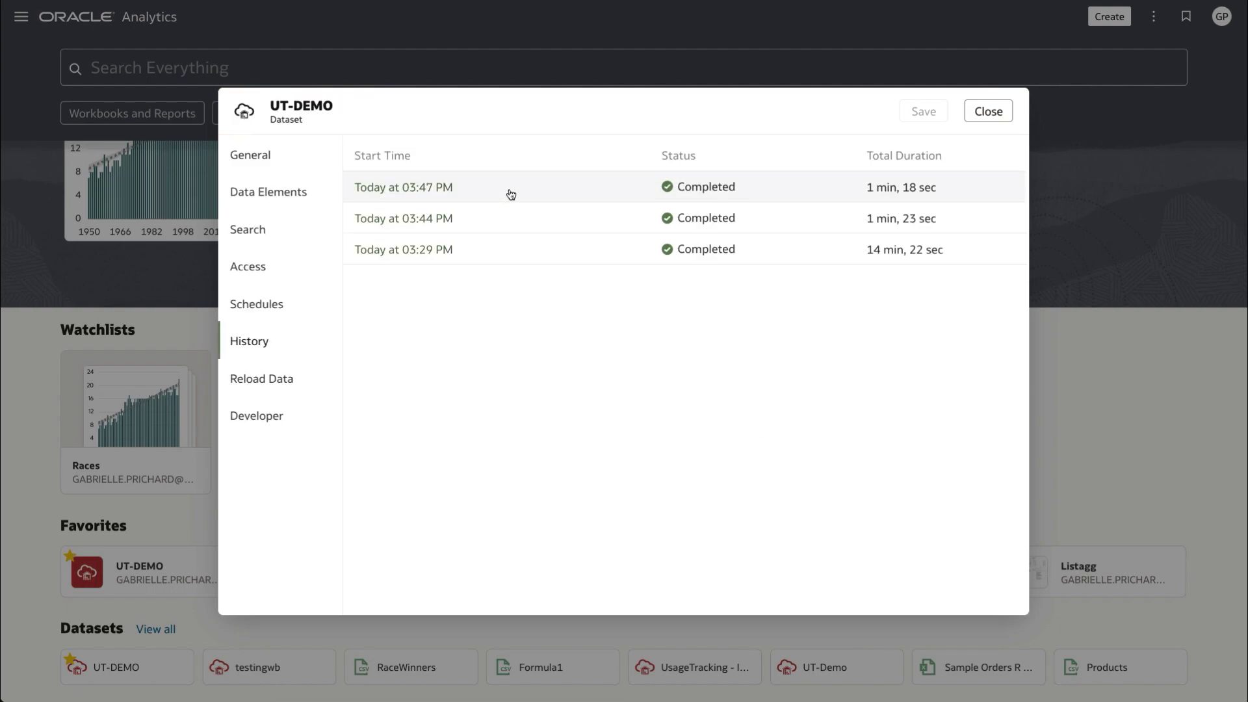
click(509, 194)
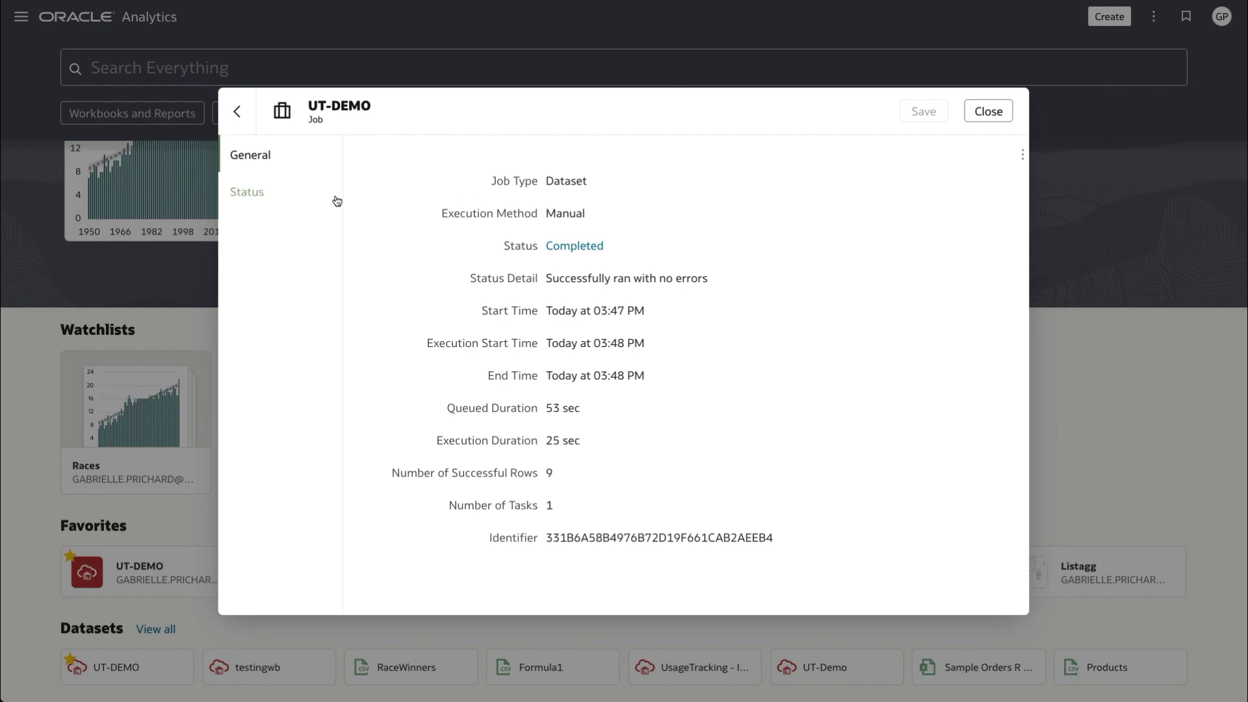
click(312, 196)
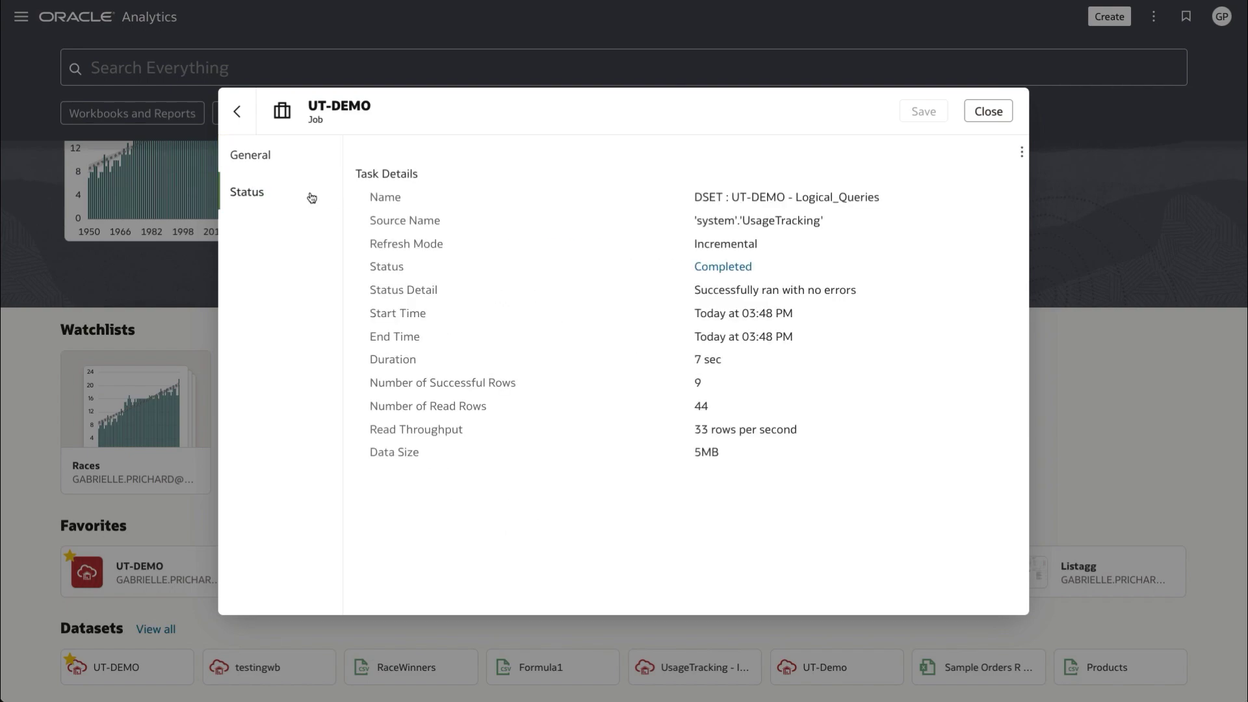